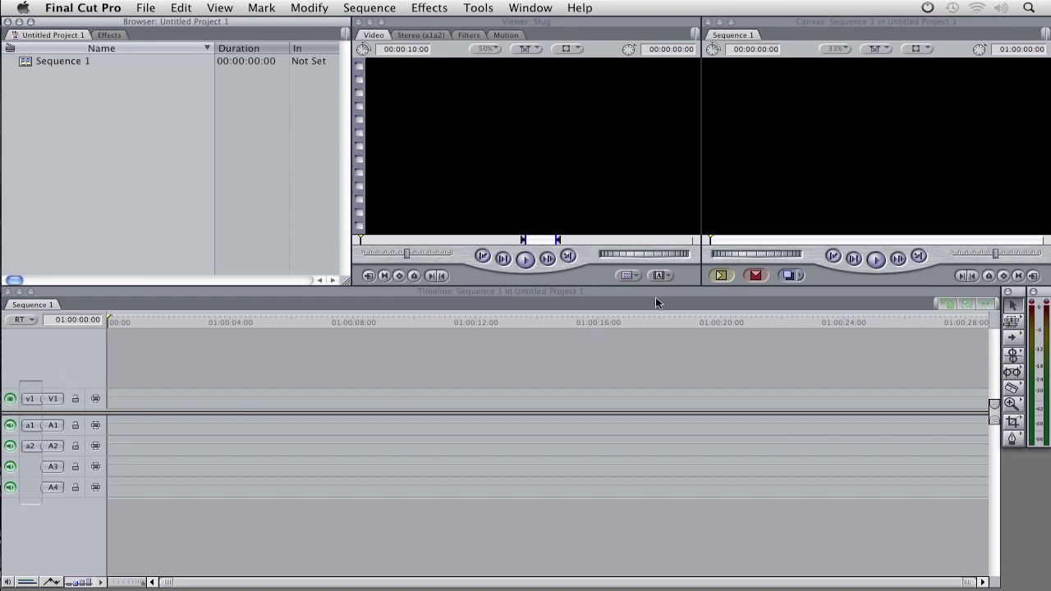
- Create a Slug generator clip and overwrite it into the start of Sequence 1 with F10
click(665, 276)
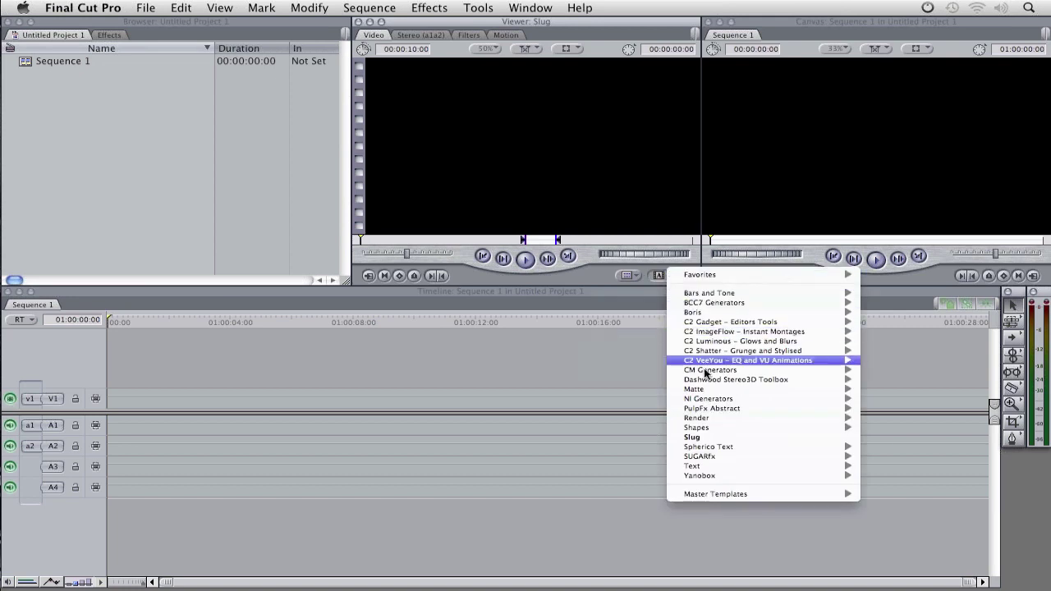
click(727, 437)
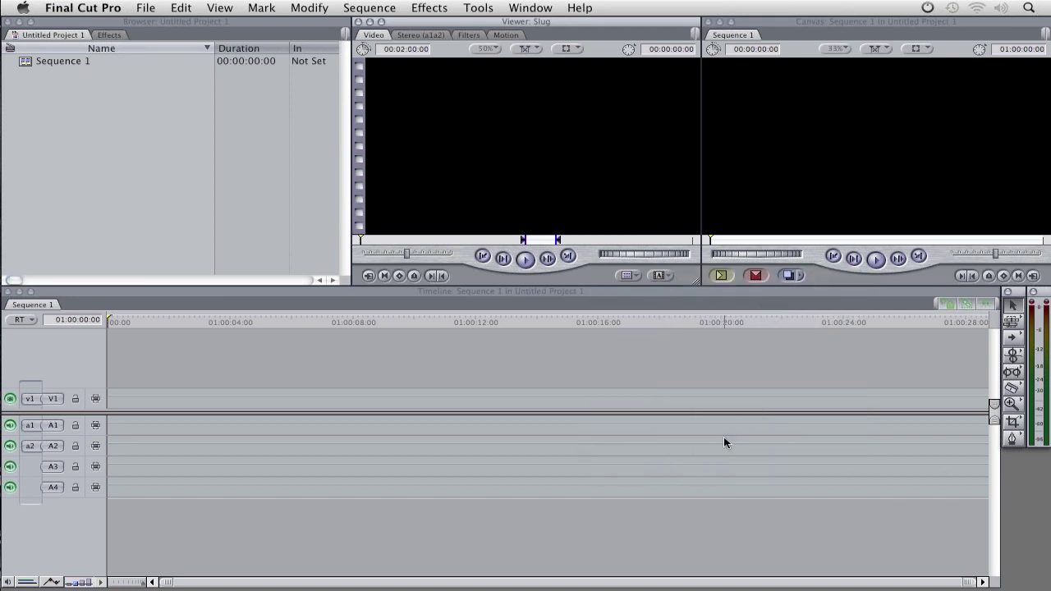
key(F10)
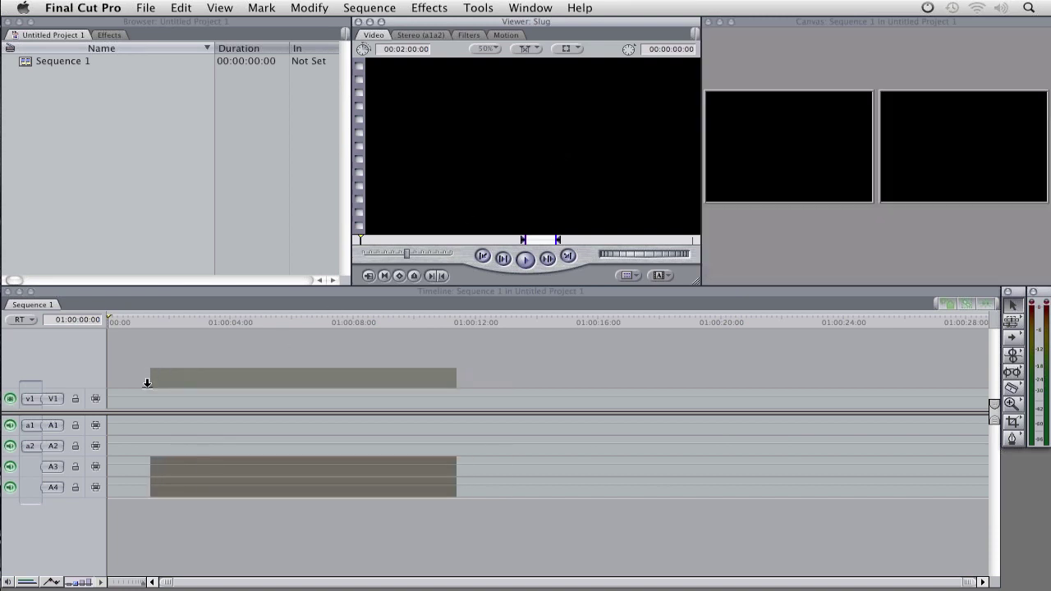
- Select the Slug clip and apply the BCC7 3D Objects > BCC Extruded Text filter
click(209, 322)
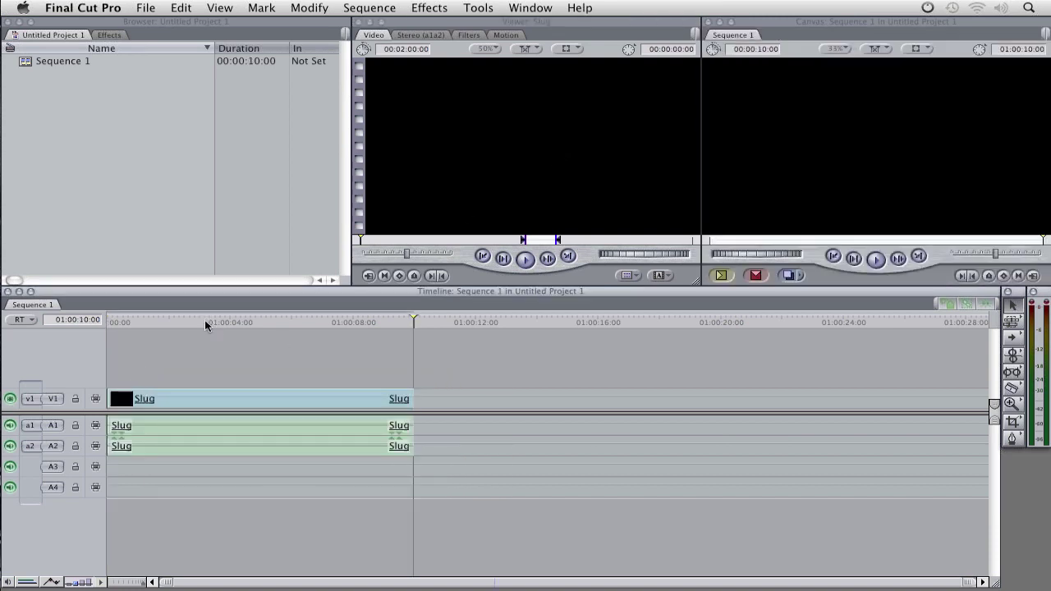
drag(204, 320, 107, 326)
click(207, 398)
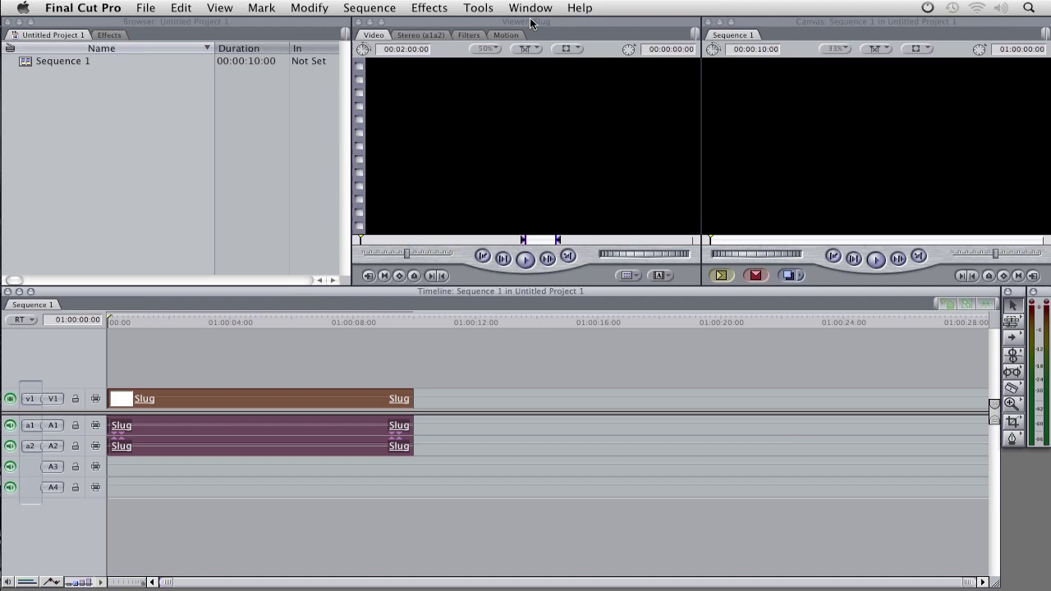
click(432, 7)
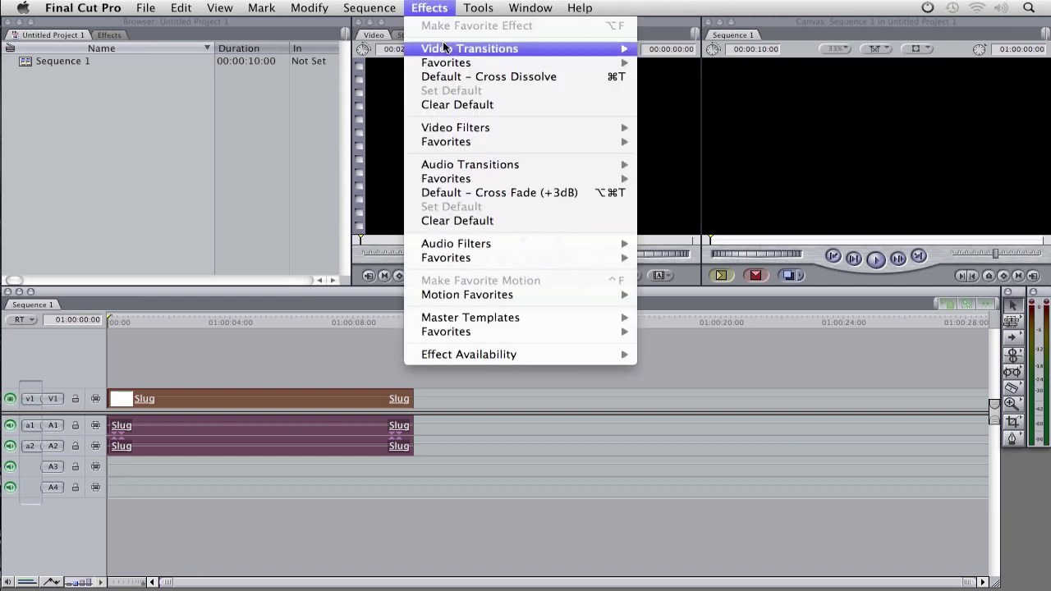
mouse_move(458, 131)
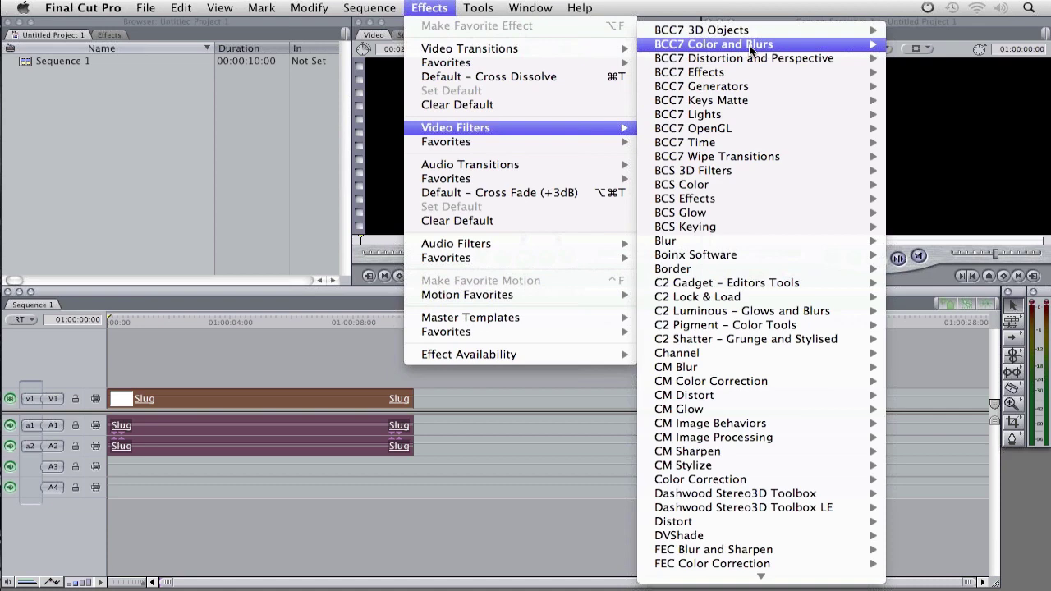
mouse_move(743, 31)
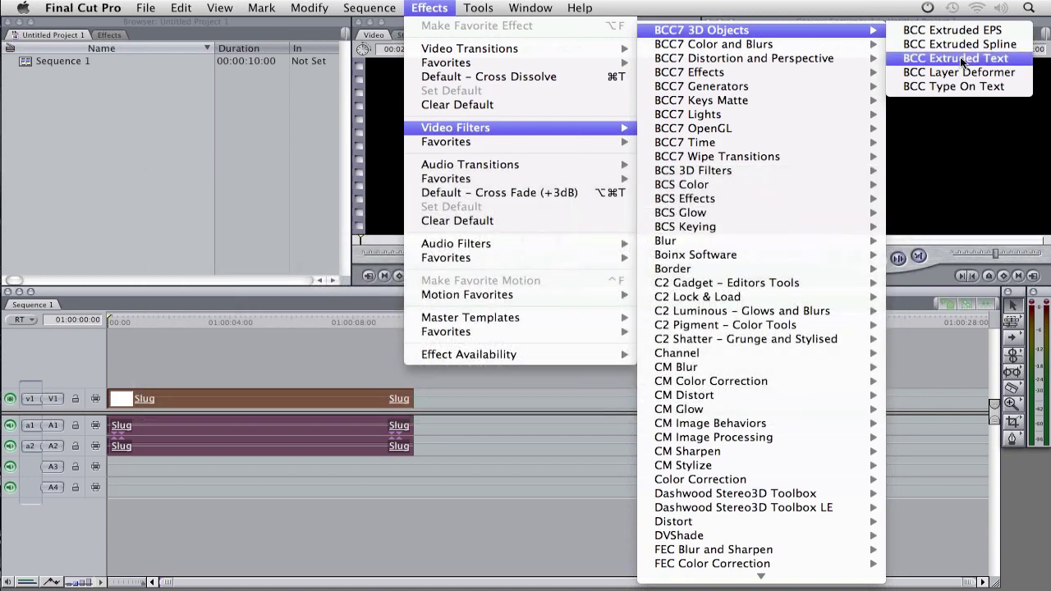
click(960, 57)
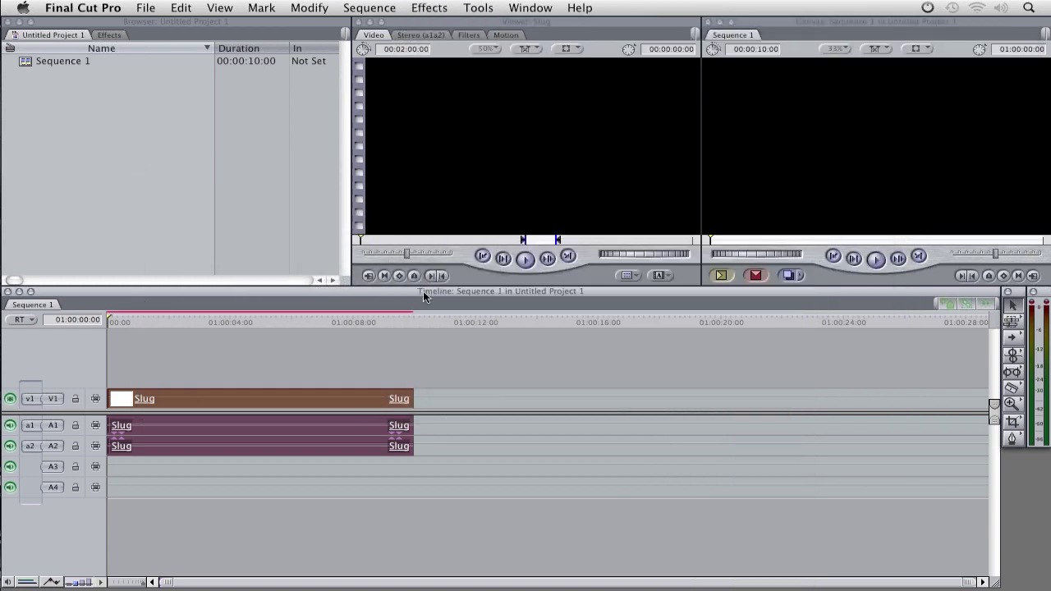
- Switch real-time playback to Unlimited RT, then back to Safe RT
click(30, 321)
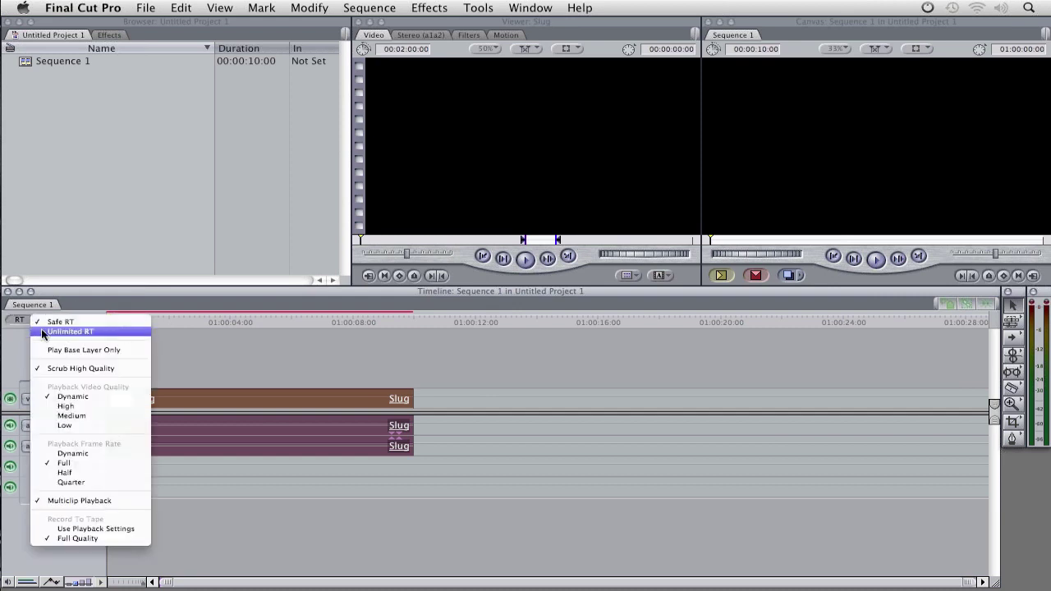
click(43, 334)
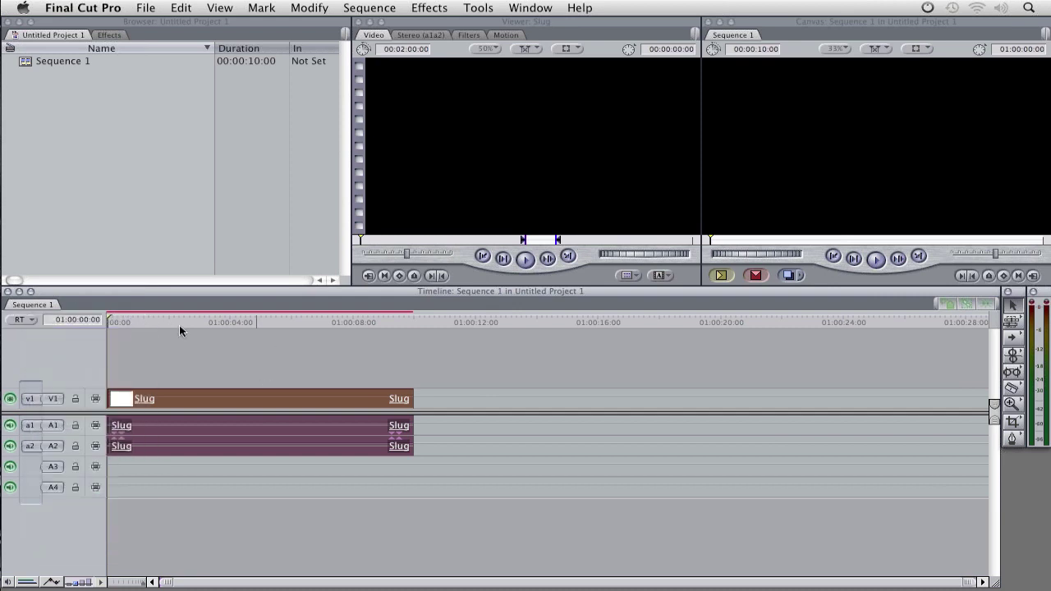
click(29, 320)
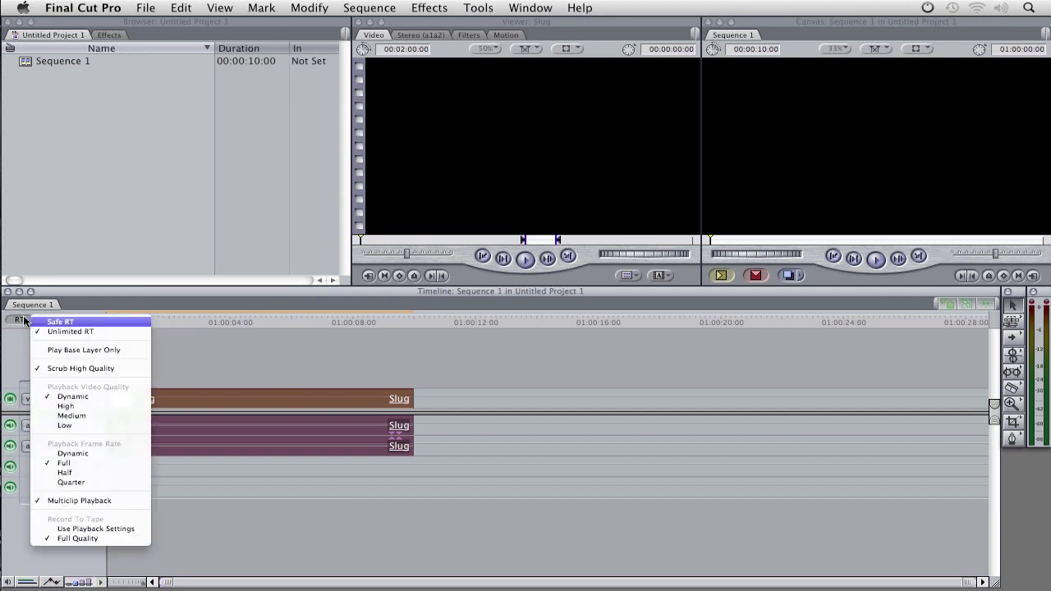
click(71, 333)
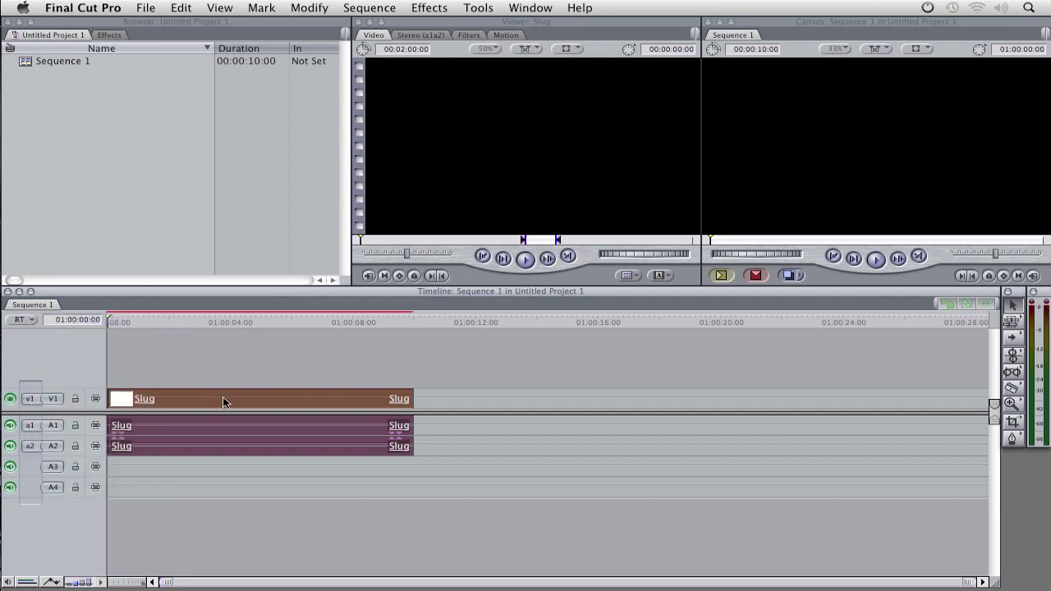
- Load the Slug clip into the Viewer with its filter parameters showing
double_click(222, 396)
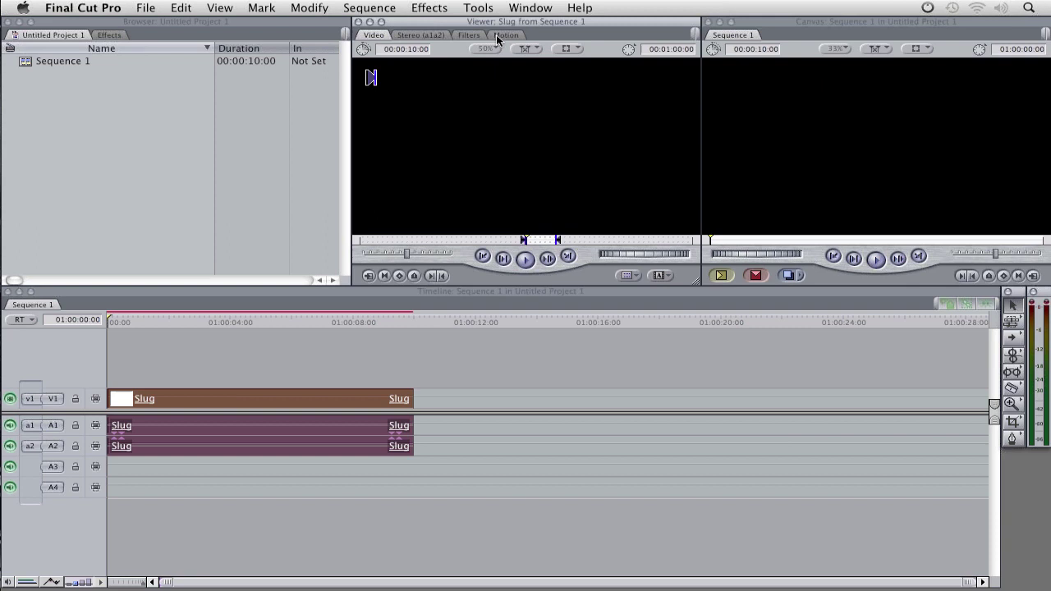
click(468, 36)
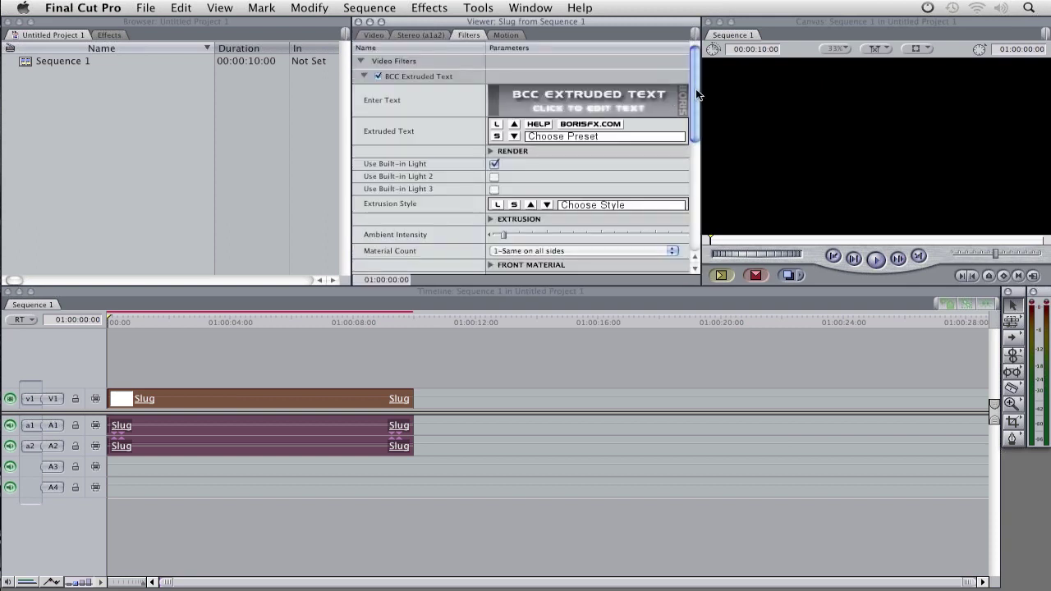
drag(695, 97, 674, 145)
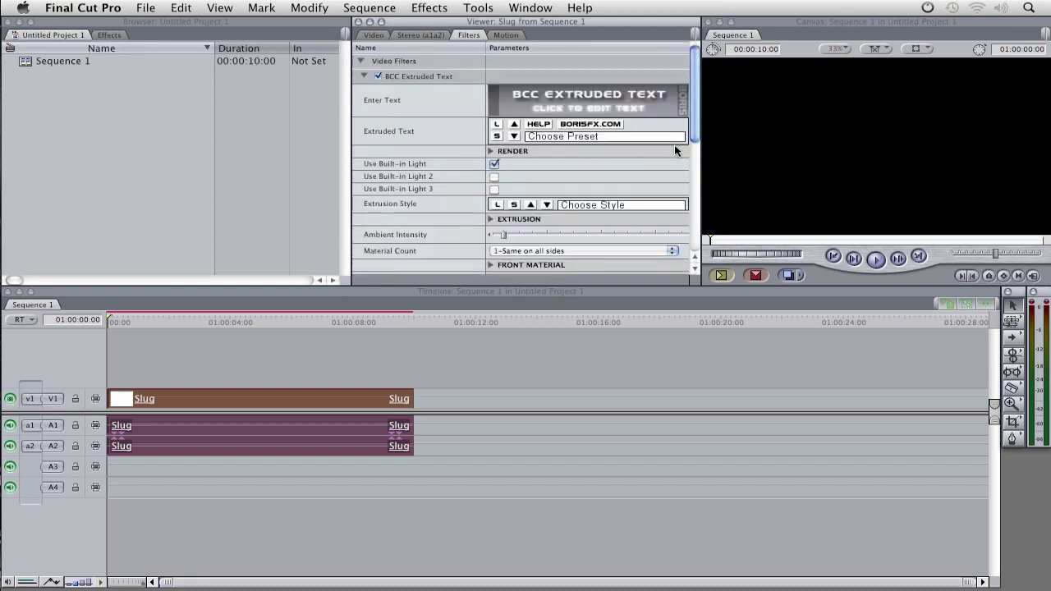
- Enter 'BCC7' as the extruded text in the BCC Extruded Text editor and apply it
click(596, 101)
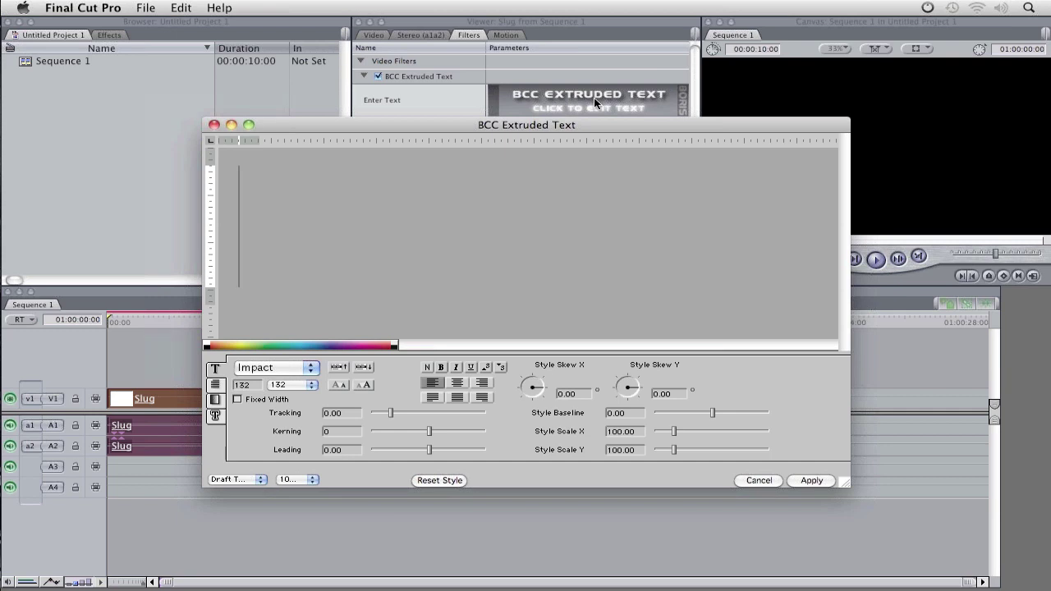
text(BC)
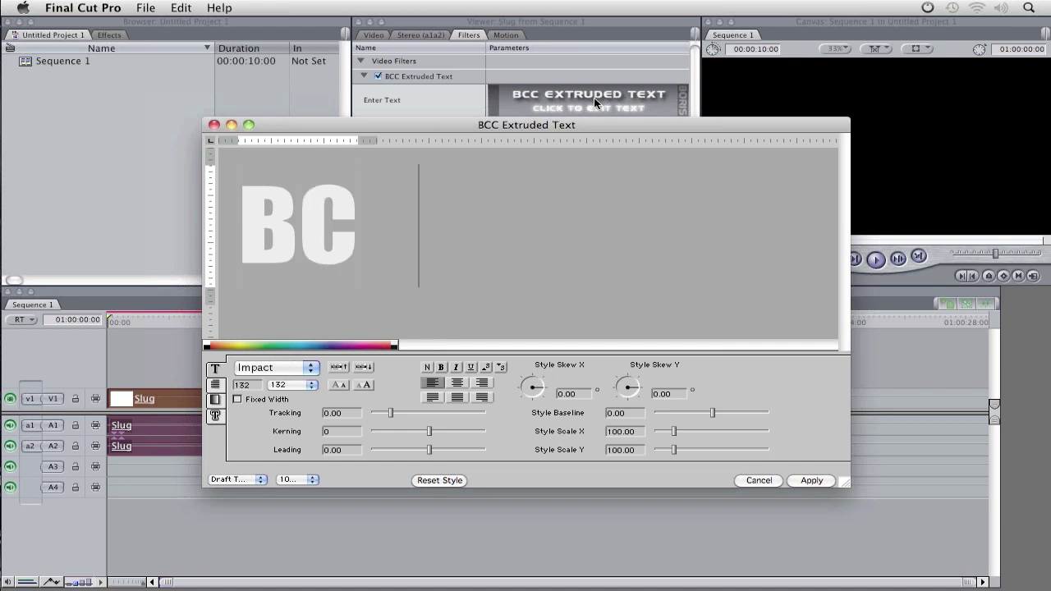
text(C7)
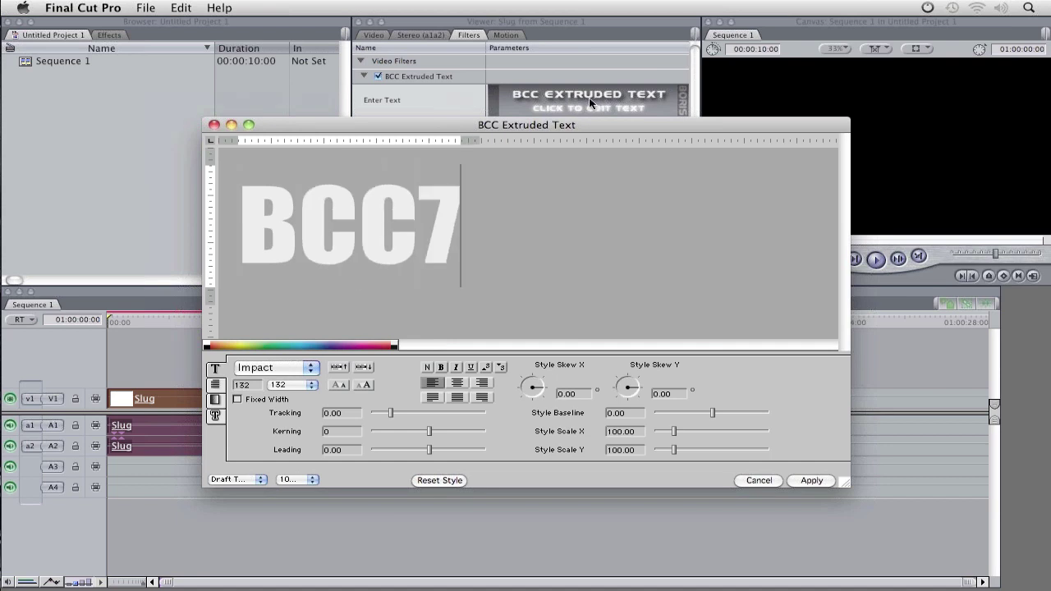
click(809, 481)
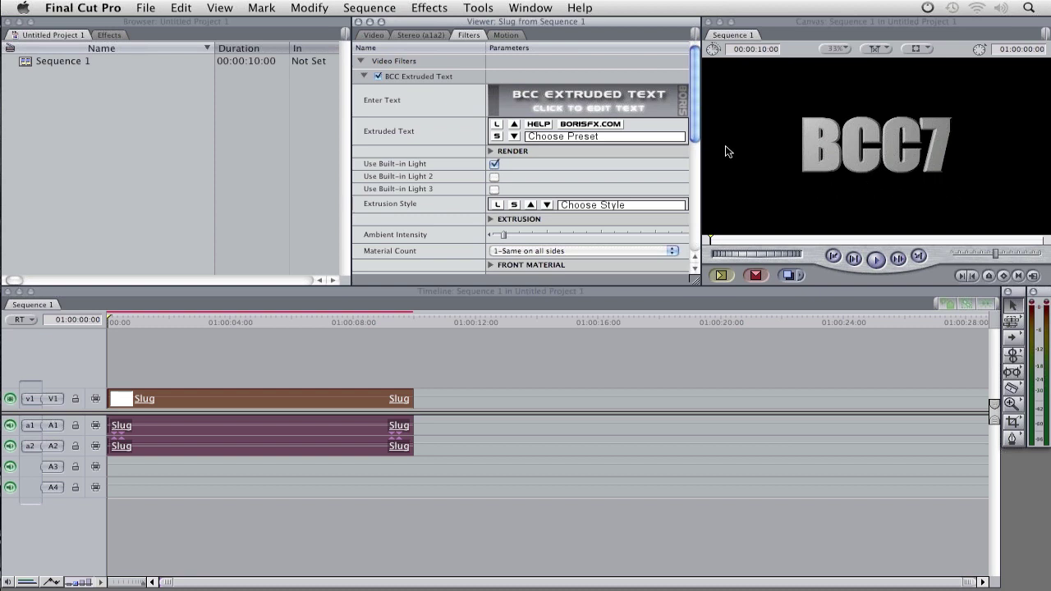
- Expand the TRANSFORMATIONS settings and enlarge the parameters window to show more rows
drag(696, 133, 698, 177)
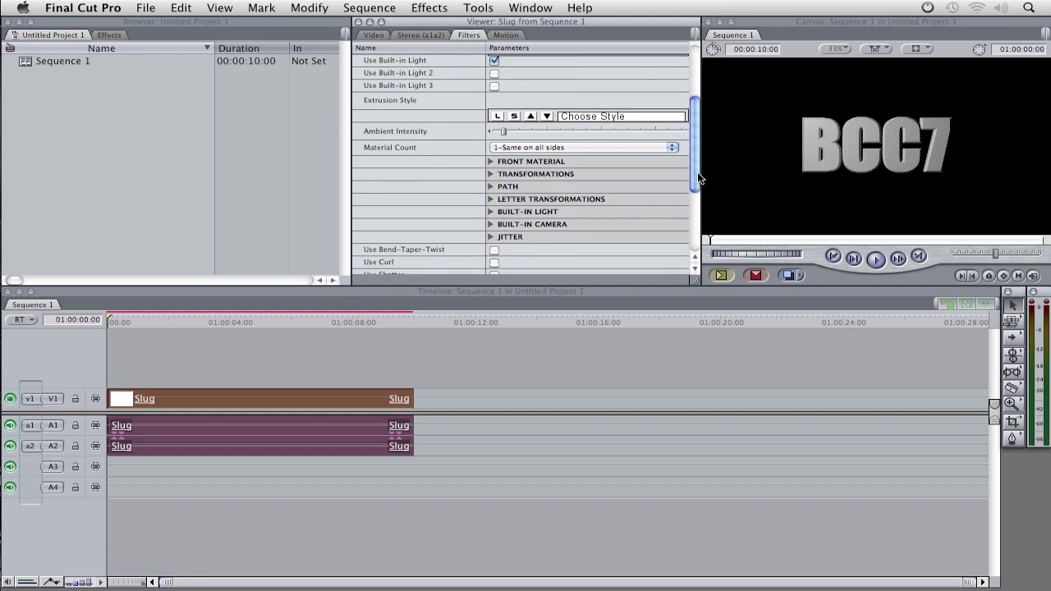
click(491, 175)
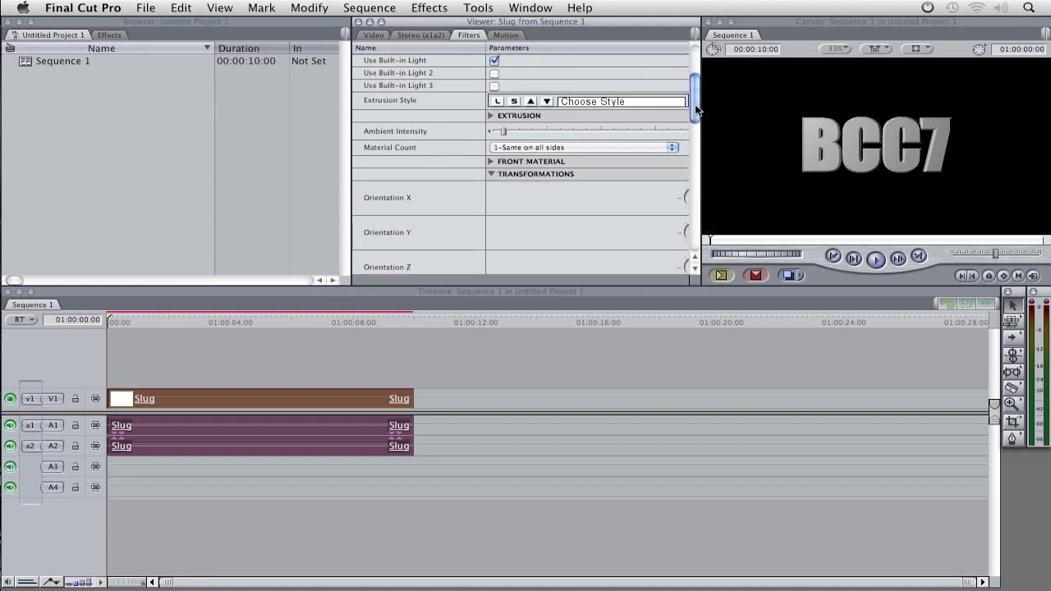
drag(697, 110, 697, 116)
scroll(695, 116, down, 5)
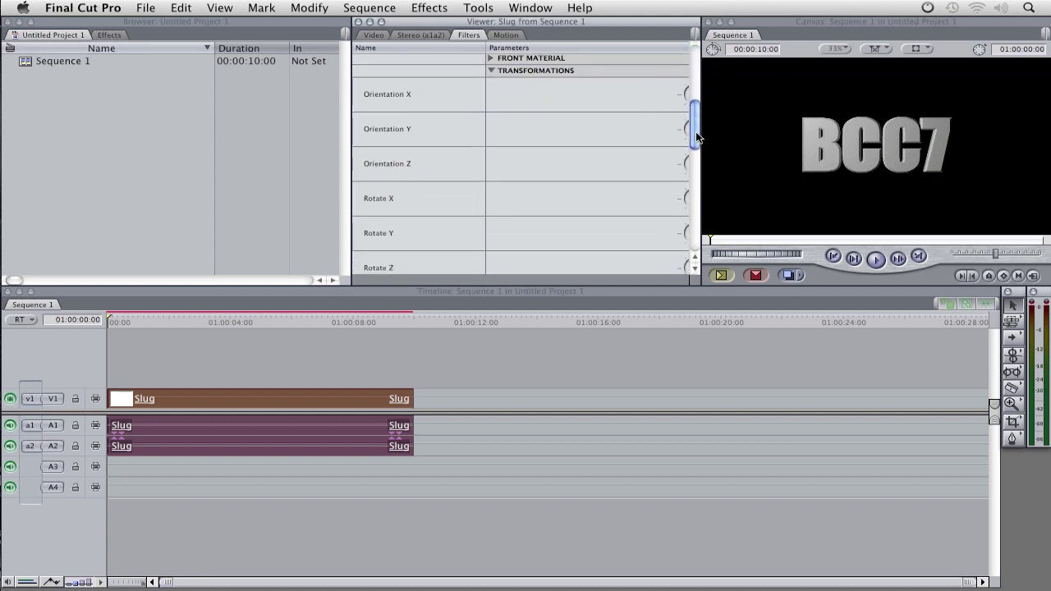
drag(695, 282, 754, 413)
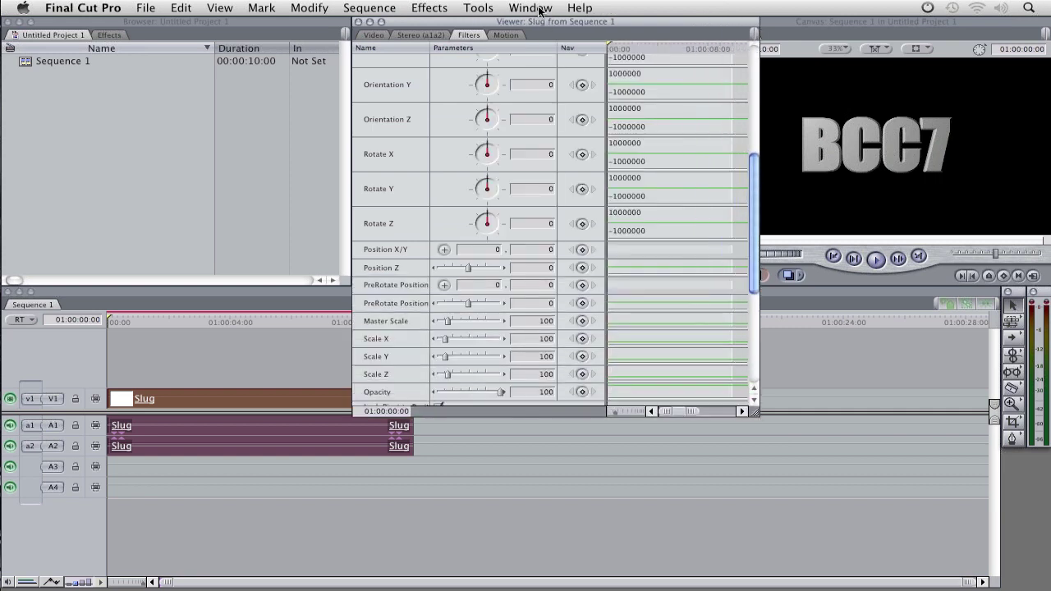
- Rotate the BCC7 text around its Y axis until it appears nearly edge-on
drag(542, 21, 503, 21)
drag(361, 33, 214, 44)
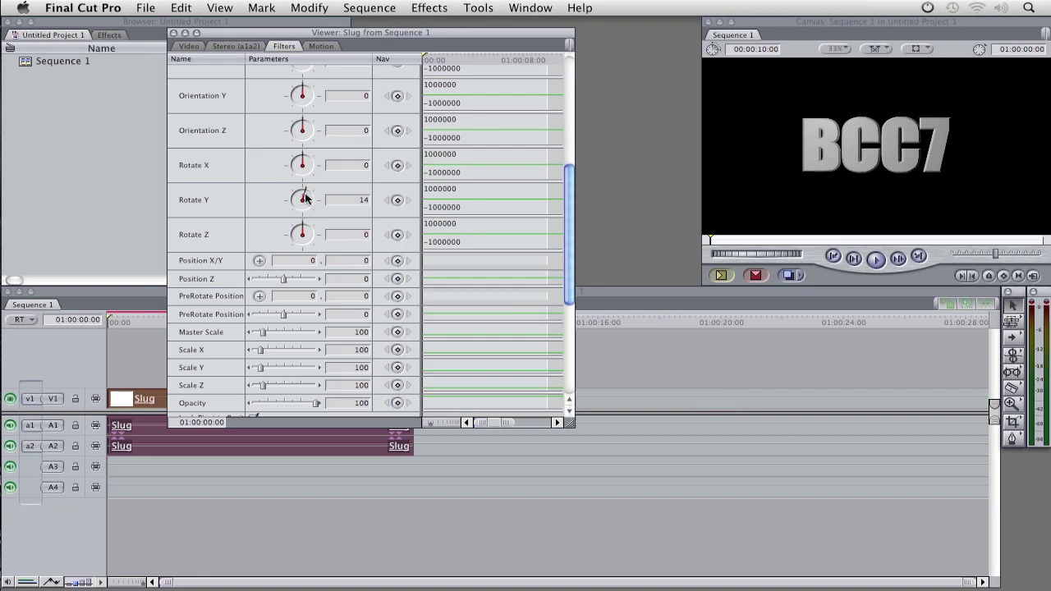
drag(304, 199, 315, 201)
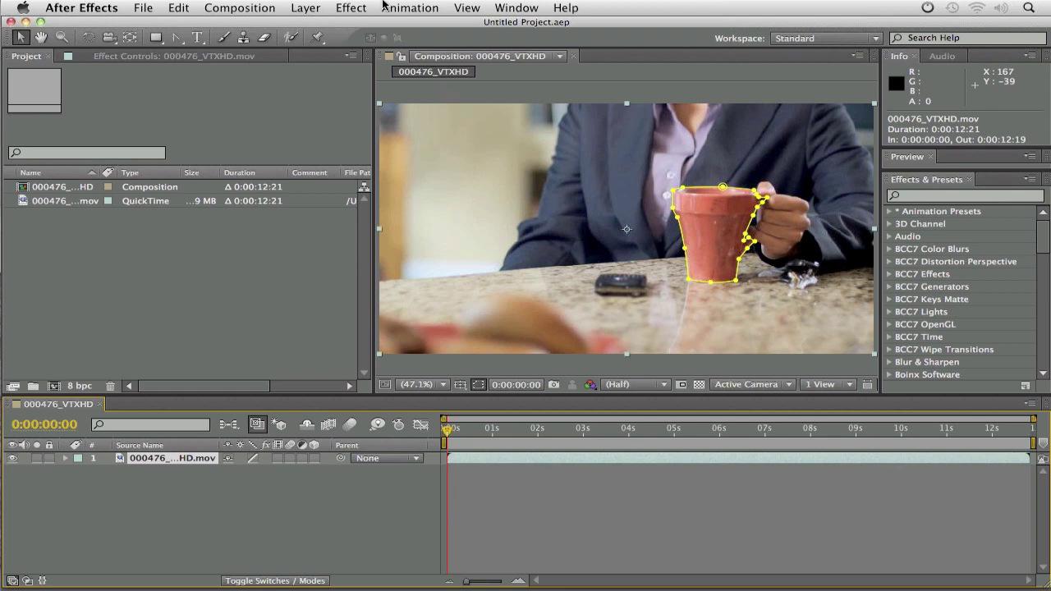
- Apply BCC7 Color Blurs > BCC 3 Way Color Grade and collapse the Inside Lift/Gamma/Gain wheels
click(354, 7)
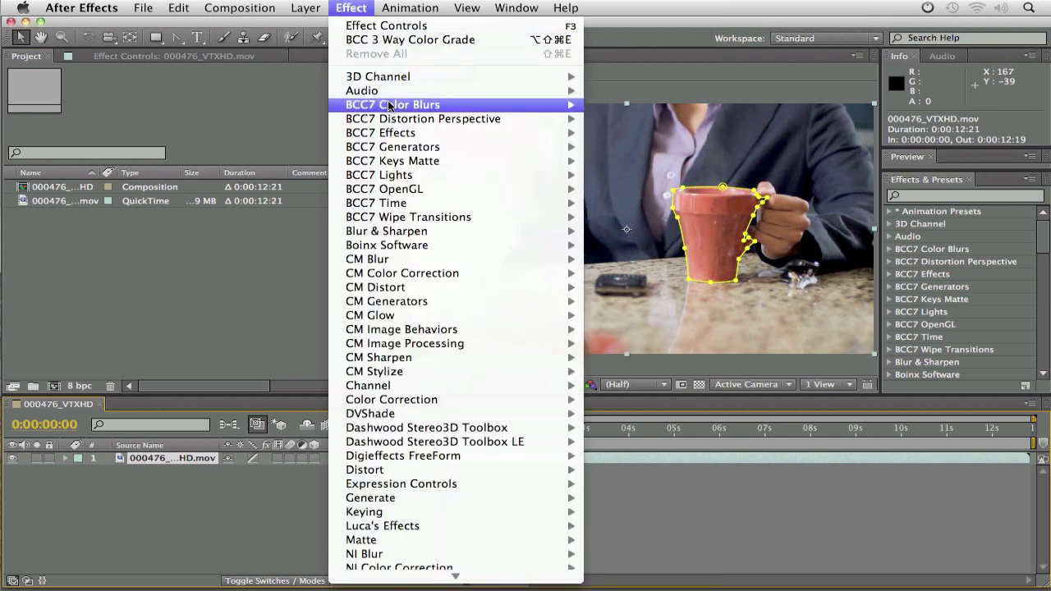
mouse_move(390, 105)
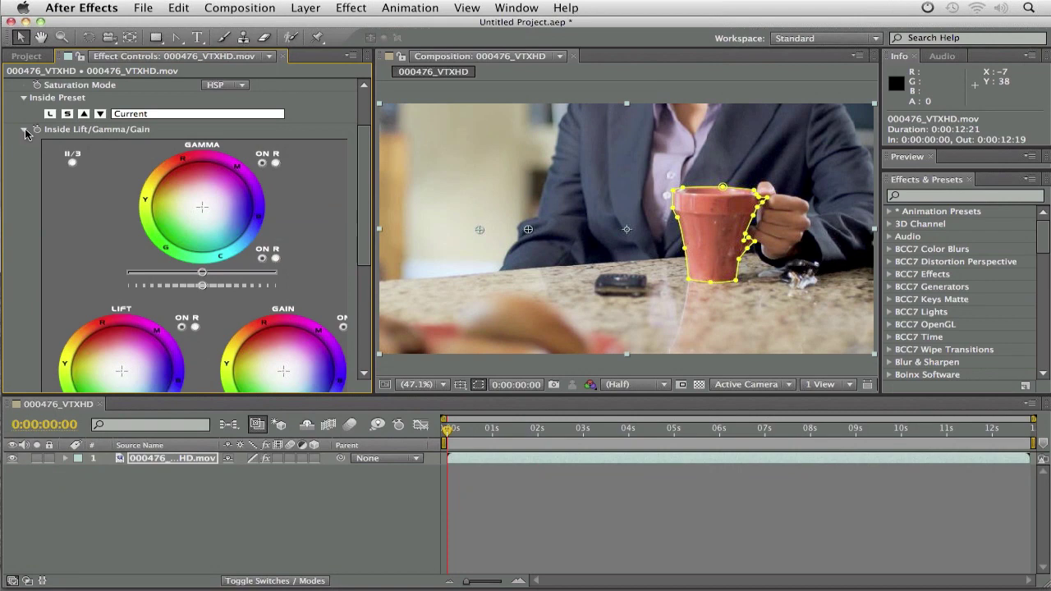
click(24, 130)
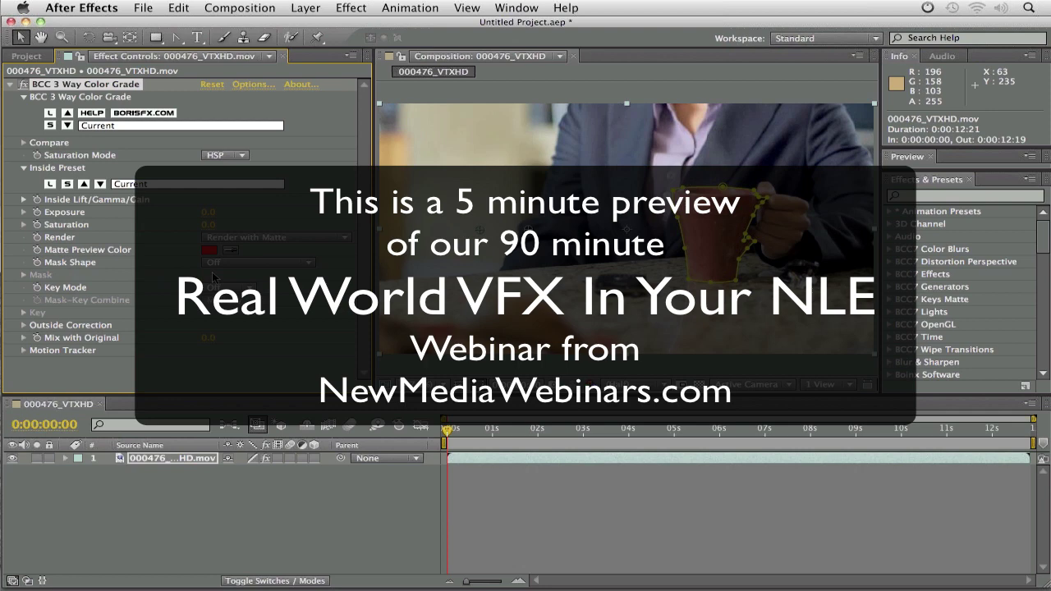
- Set the grade's Mask Shape to Host Mask and pick Mask 1 as the host mask
click(287, 263)
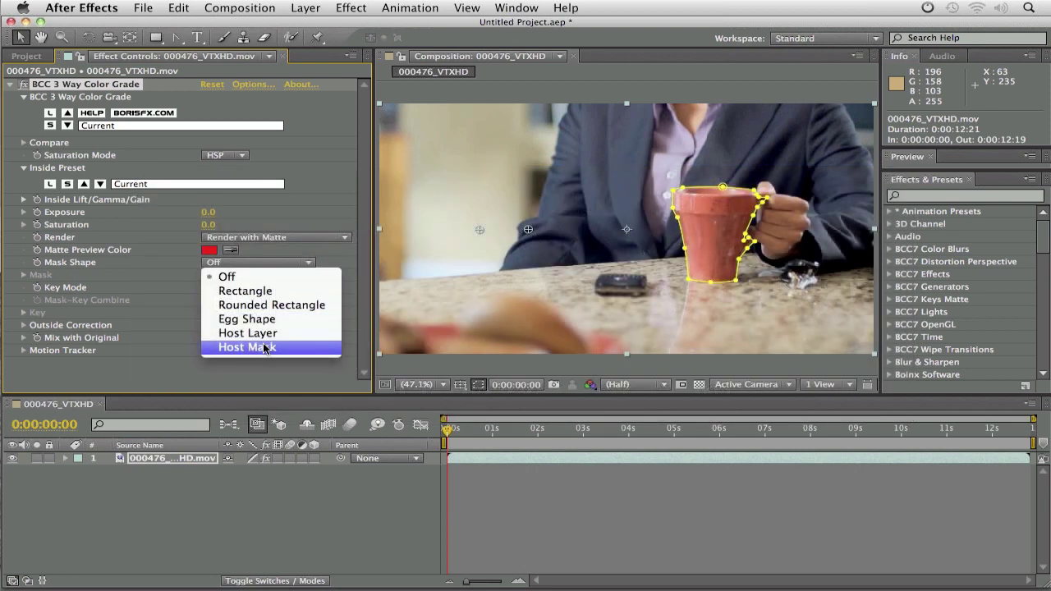
click(264, 348)
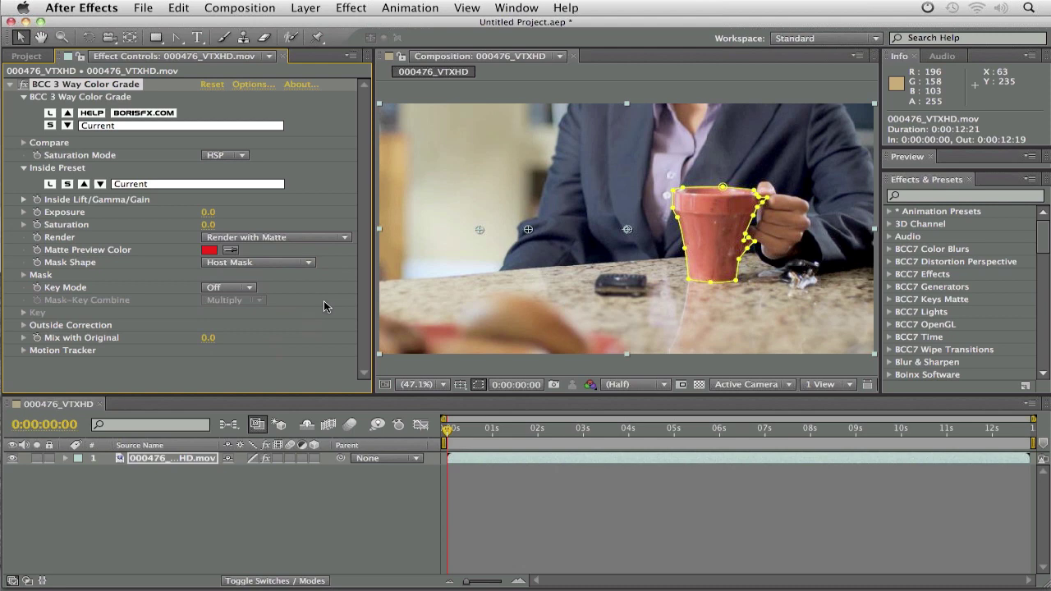
click(24, 275)
scroll(20, 278, down, 3)
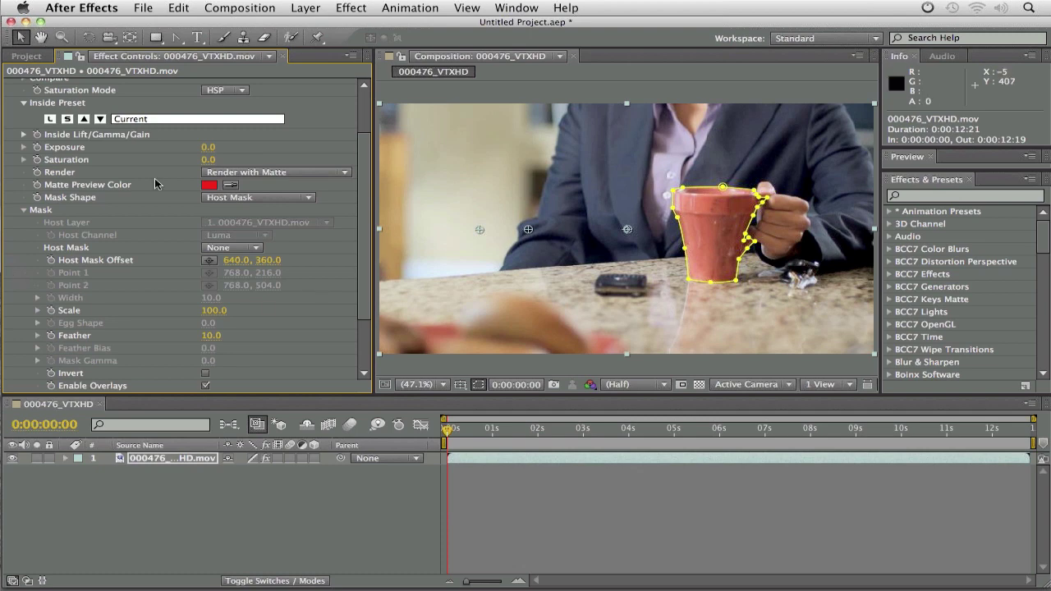
click(253, 251)
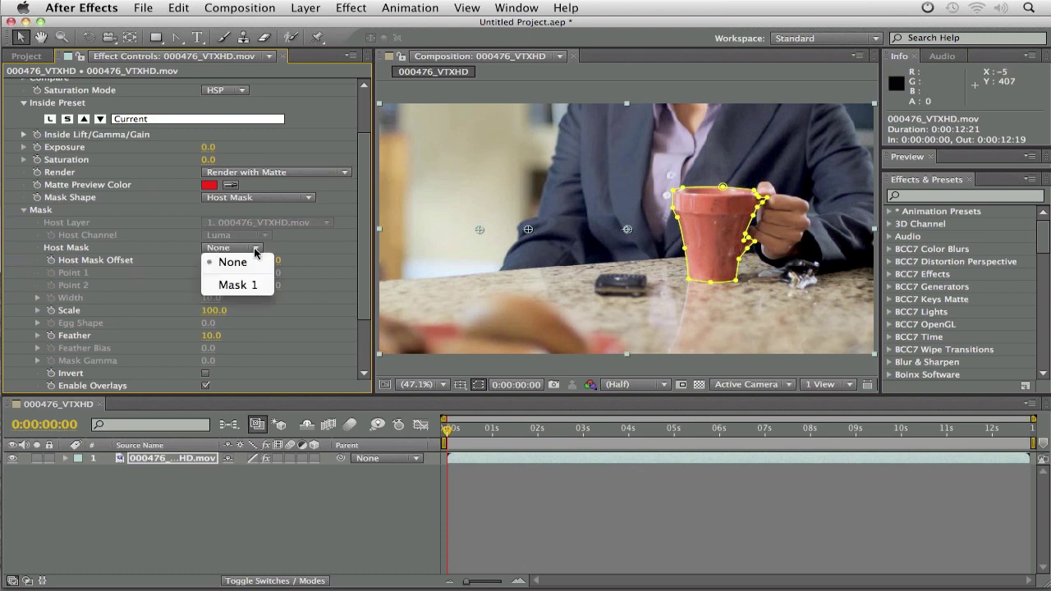
click(242, 287)
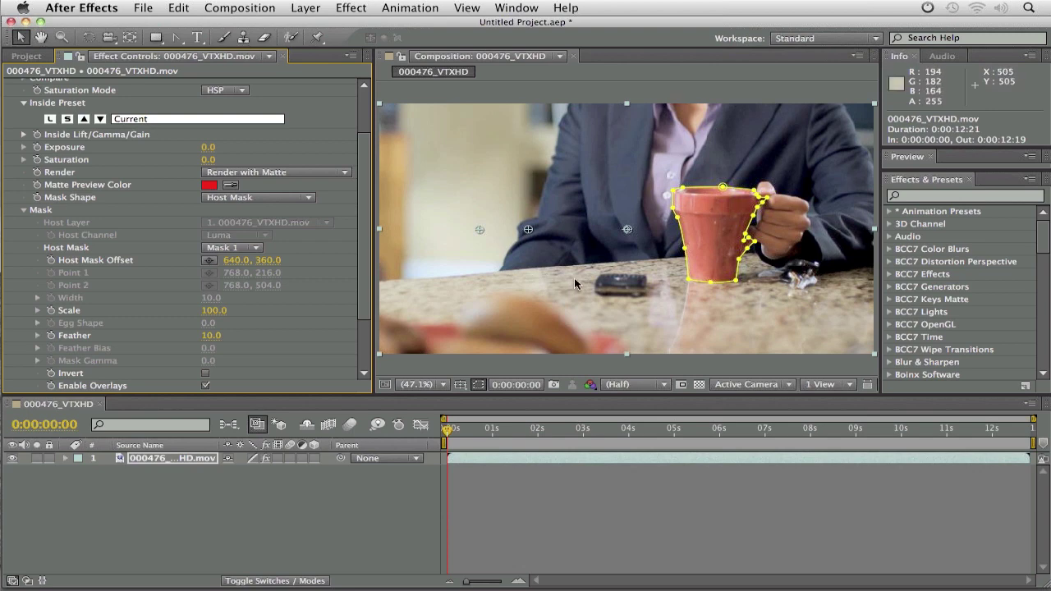
- Preview the cup matte with Render set to View Matte and reveal the Outside Correction controls
click(233, 172)
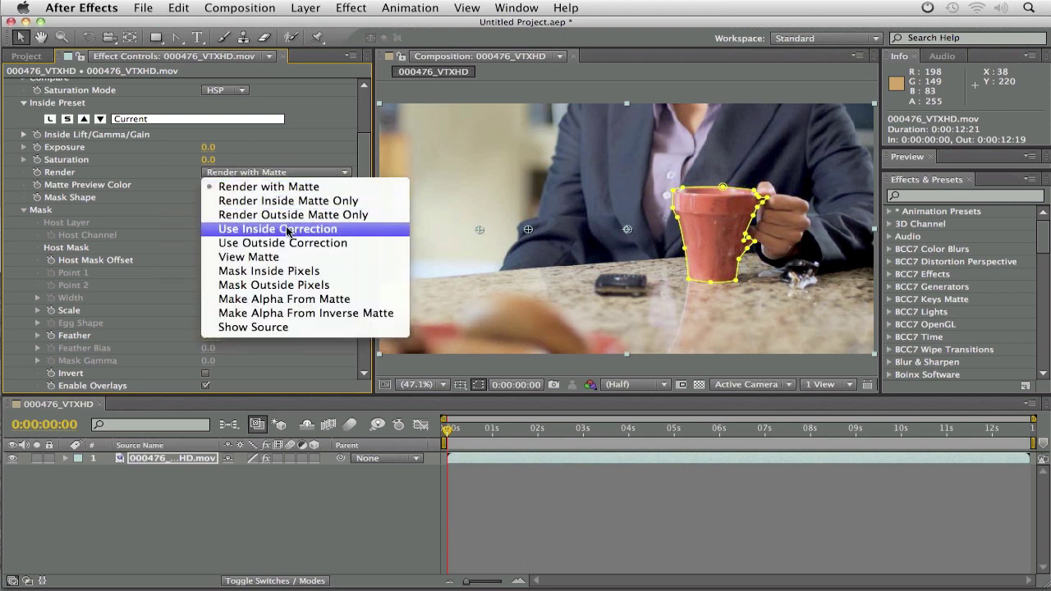
click(308, 261)
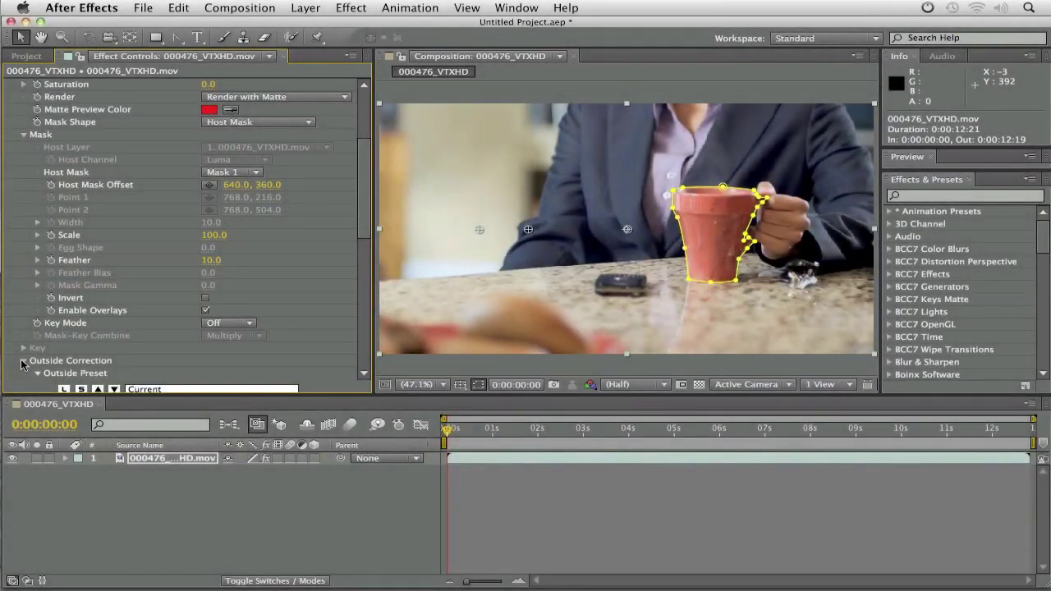
scroll(23, 364, down, 5)
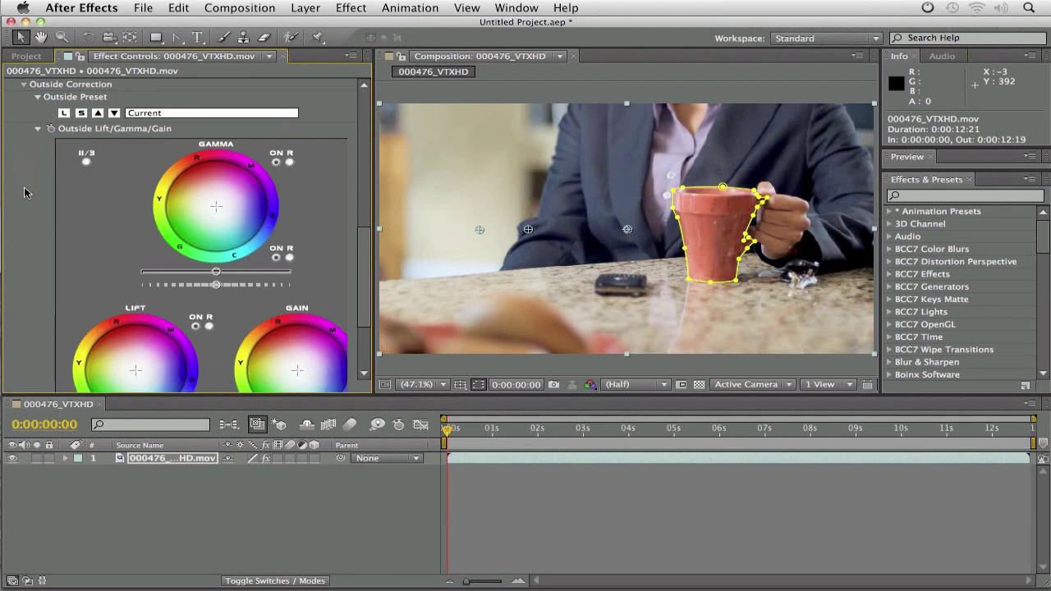
- Set Outside Correction saturation to -100 so only the red cup keeps colour, then deselect the layer
click(37, 129)
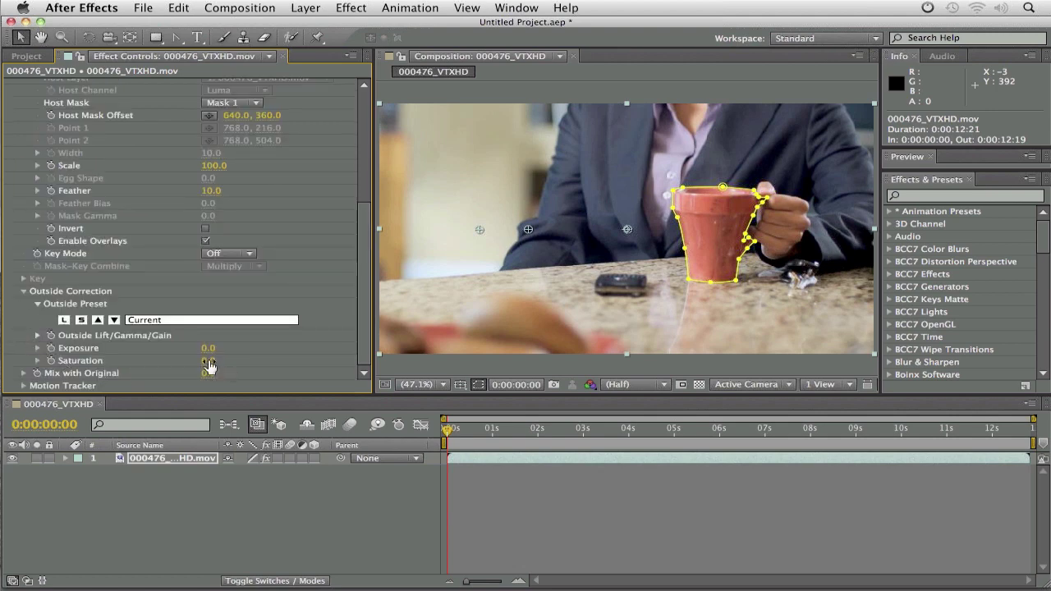
drag(209, 367, 17, 328)
click(182, 514)
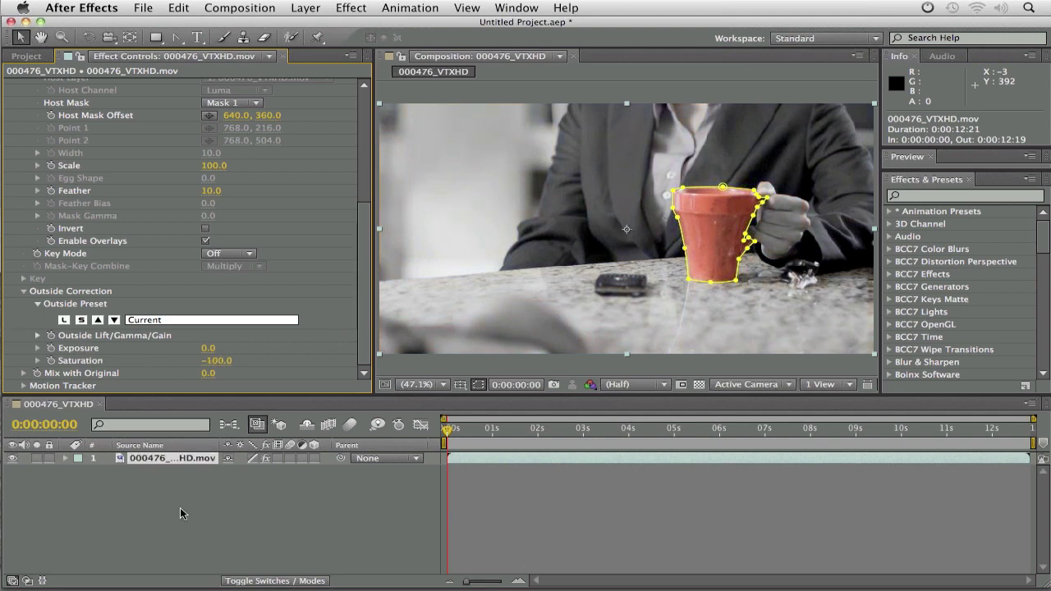
click(182, 514)
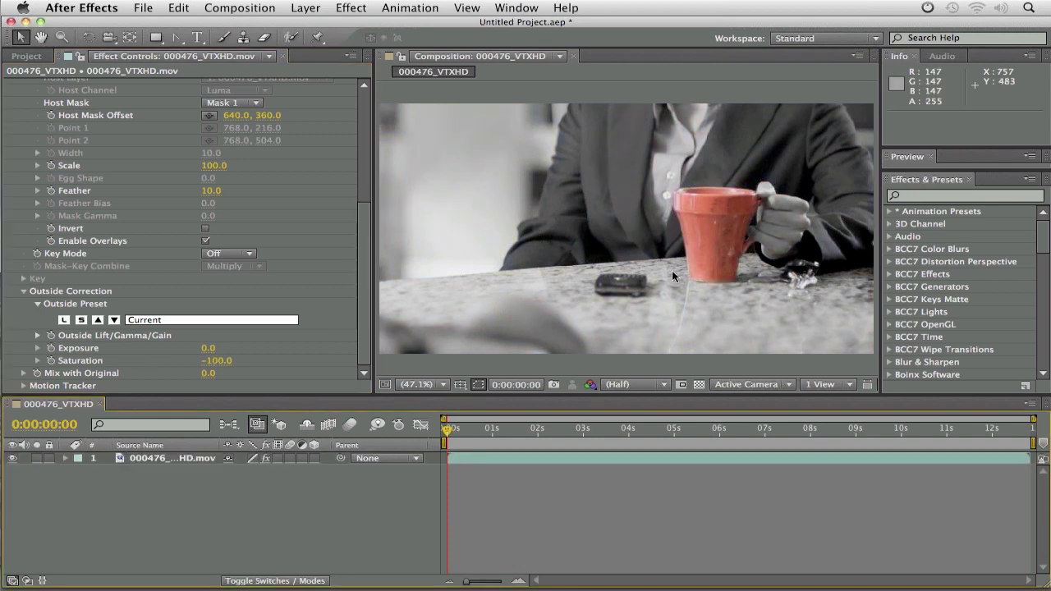